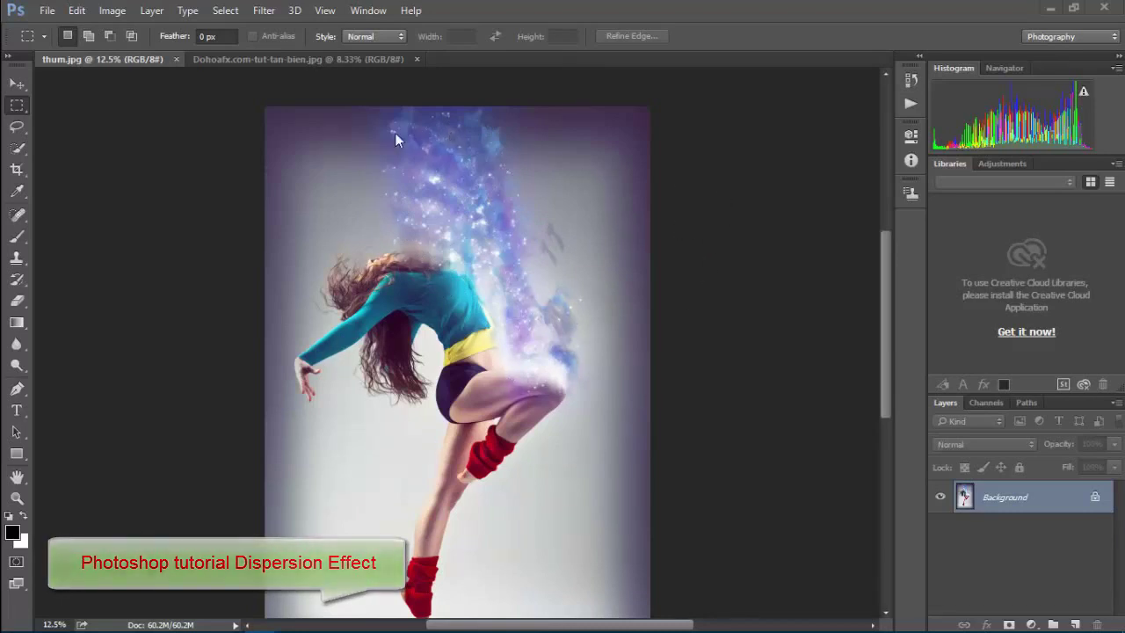
- Switch to the original Dohoafx.com-tut-tan-bien.jpg dancer photo and zoom to 12.5%
click(296, 60)
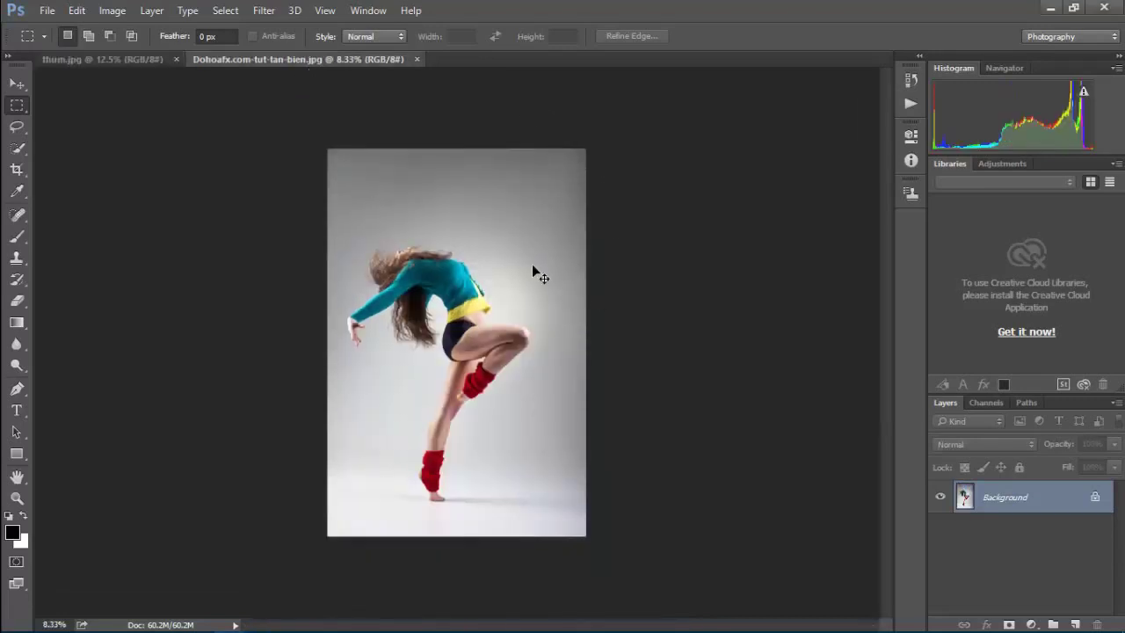
key(ctrl+plus)
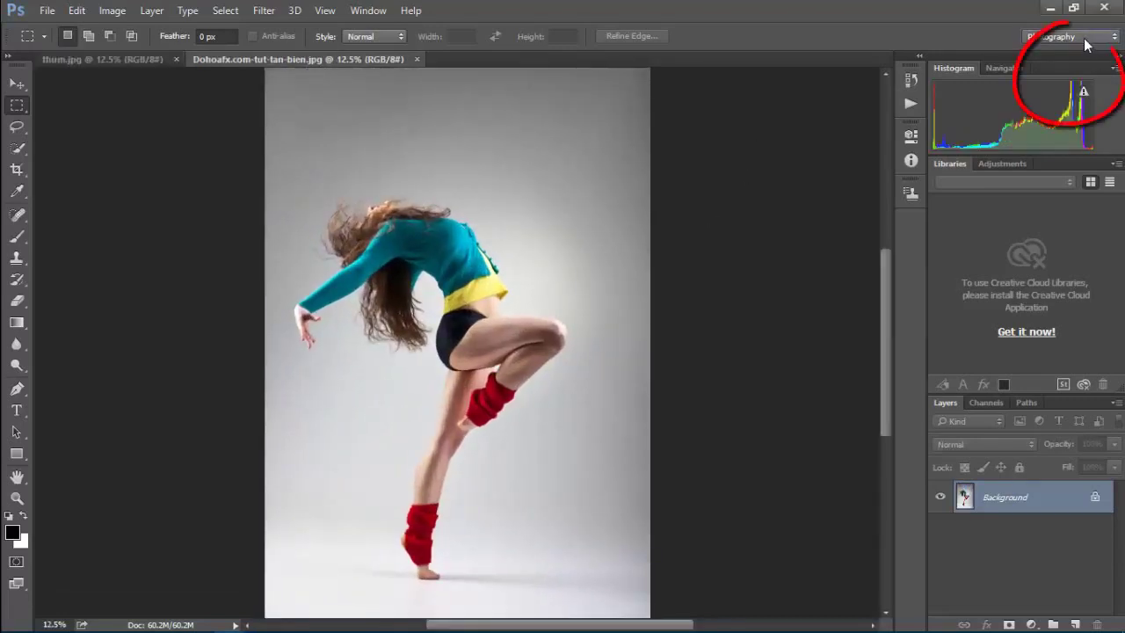
- Set Photoshop to the Photography workspace, then bring up the Image menu
click(1083, 38)
click(1046, 90)
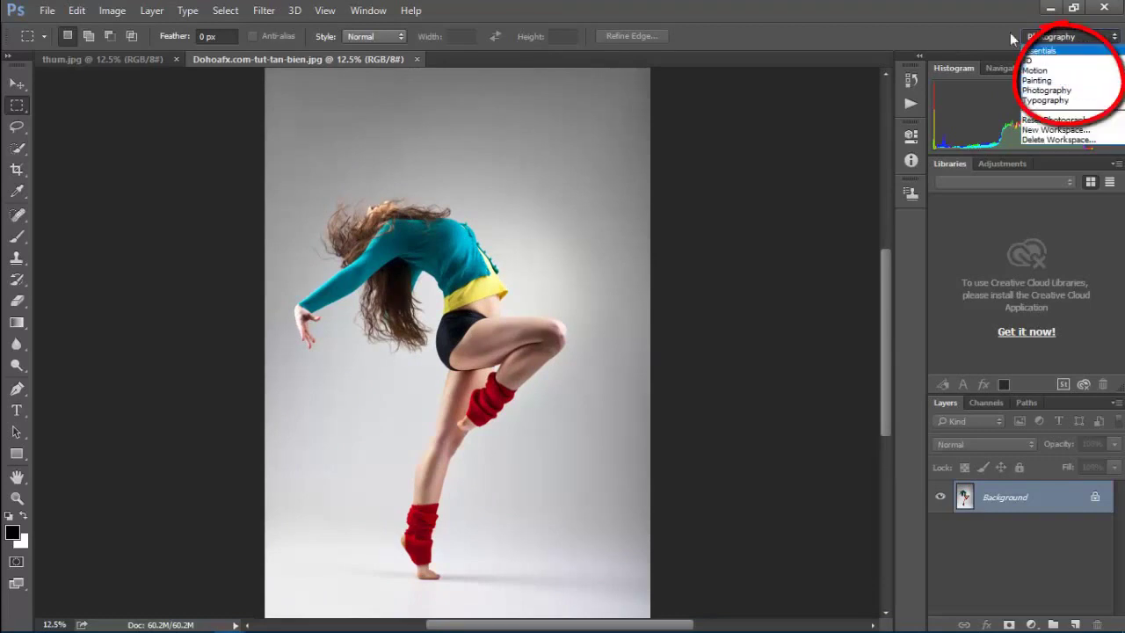
click(371, 12)
mouse_move(422, 45)
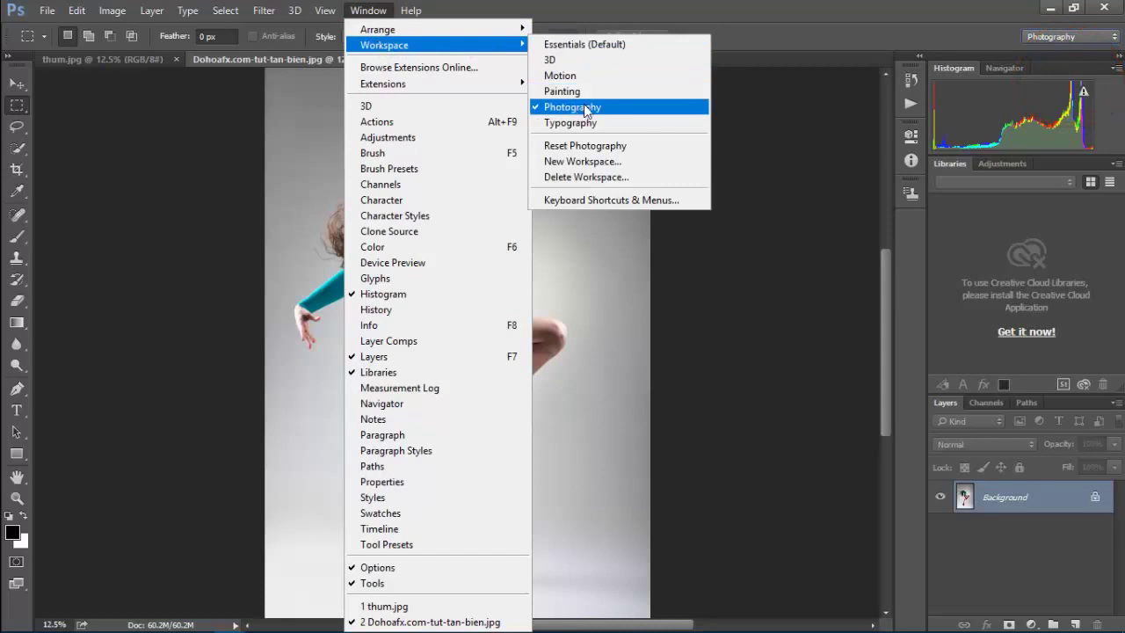
click(572, 107)
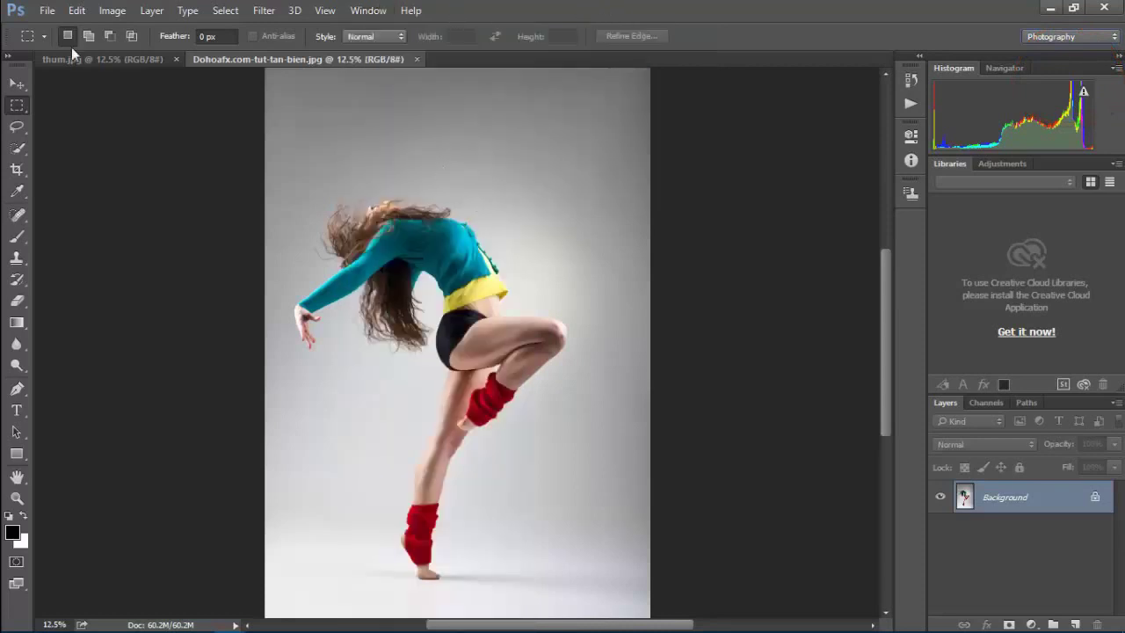
click(77, 11)
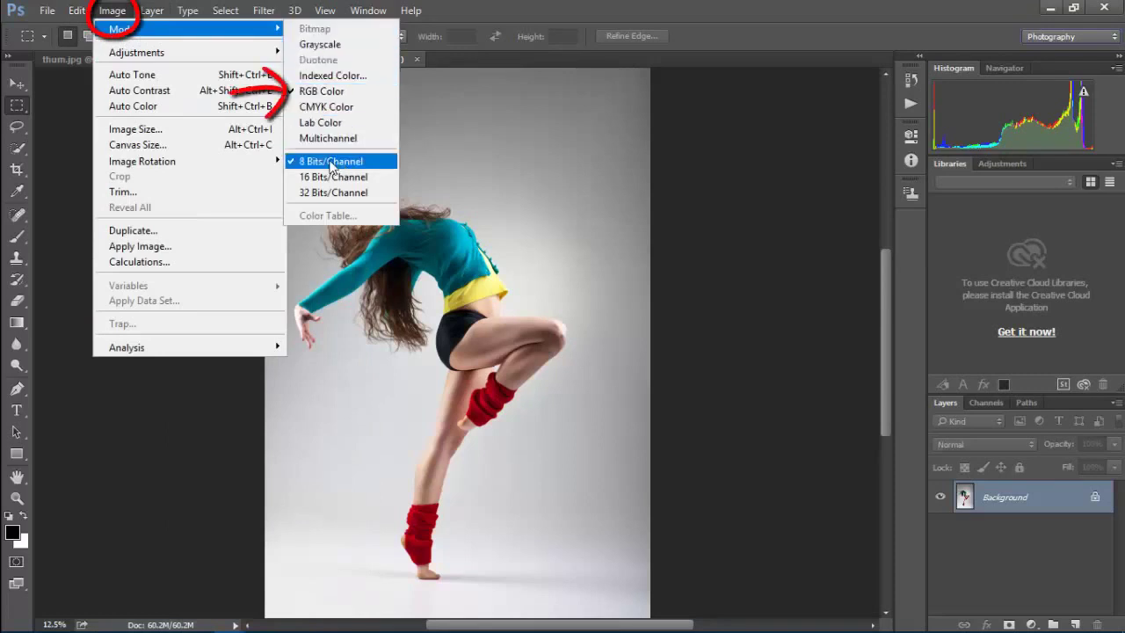
click(146, 132)
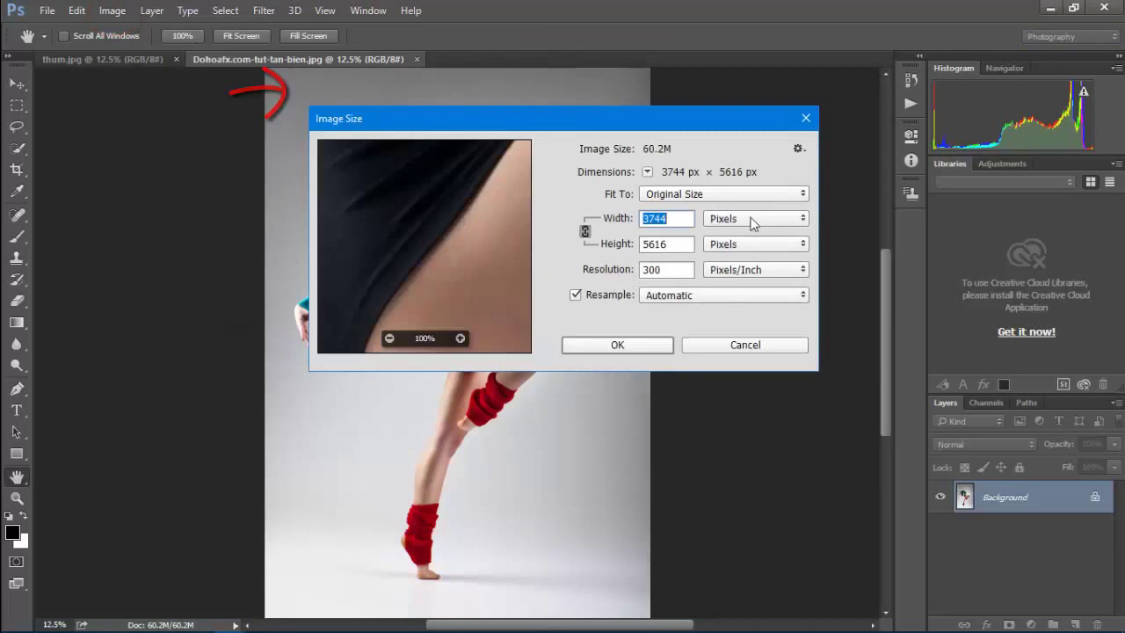
click(751, 219)
click(752, 219)
click(625, 224)
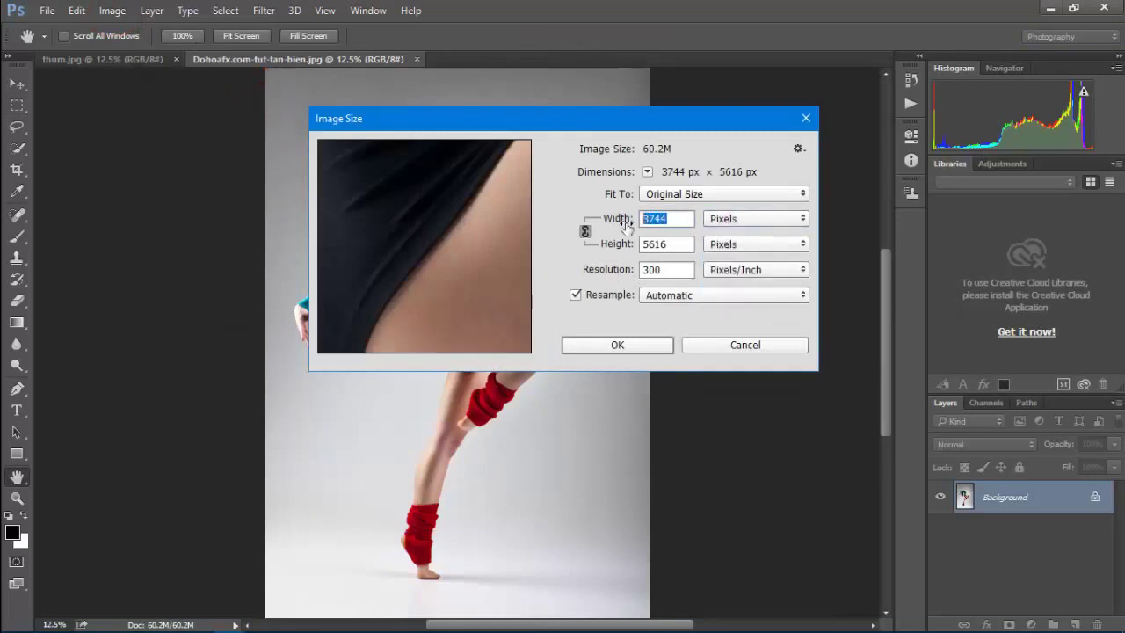
click(666, 244)
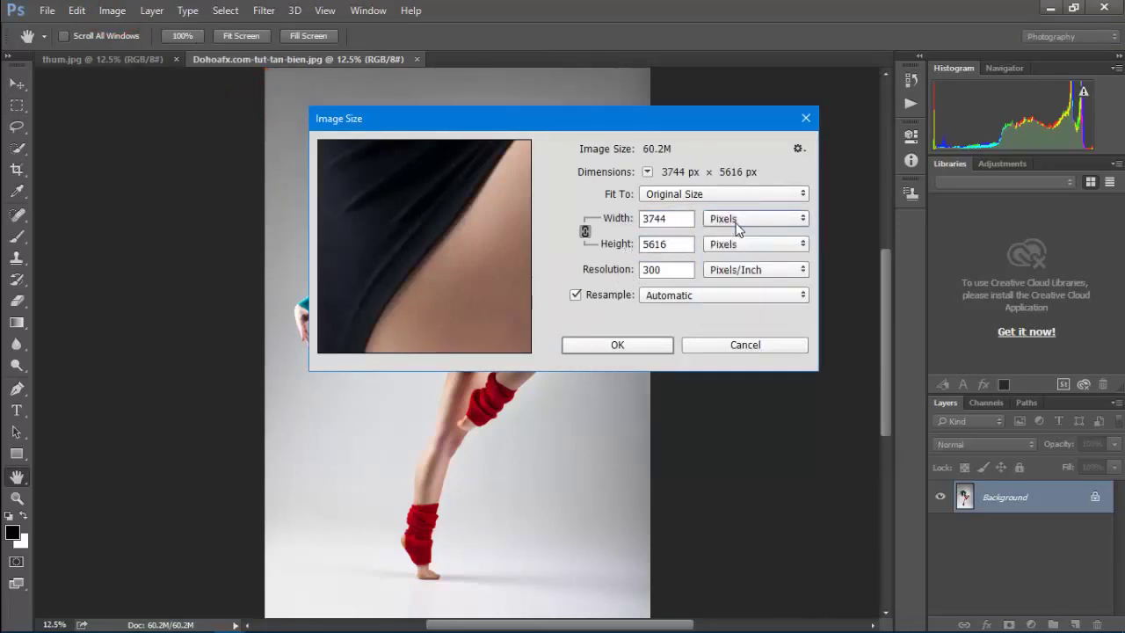
double_click(672, 272)
click(634, 345)
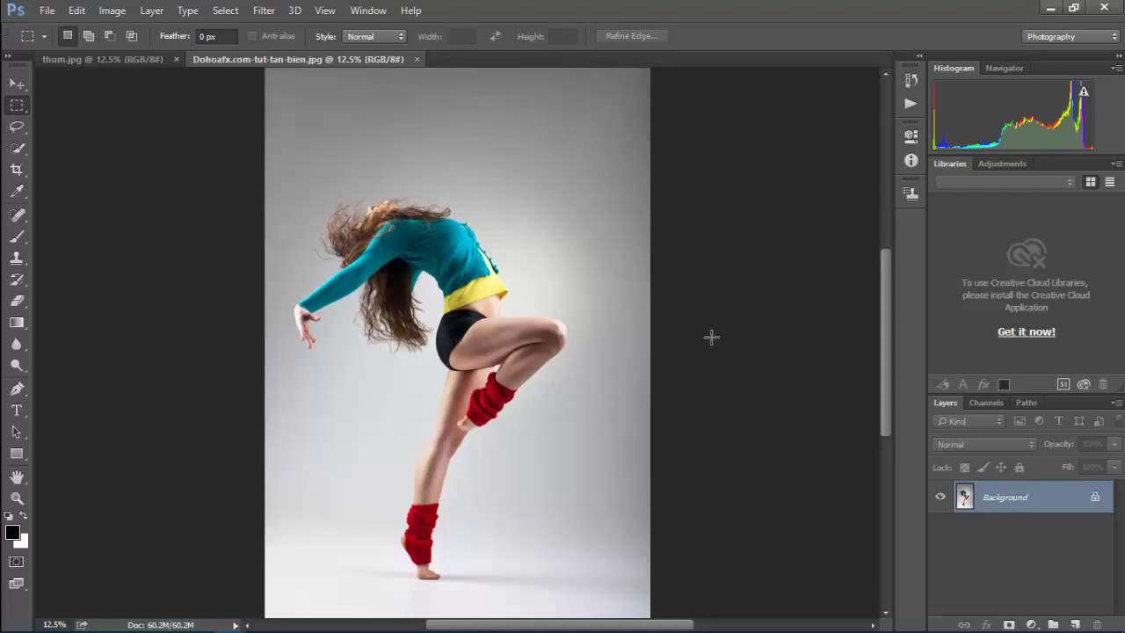
- Delete the old Cosmic action set from the Actions panel
click(911, 106)
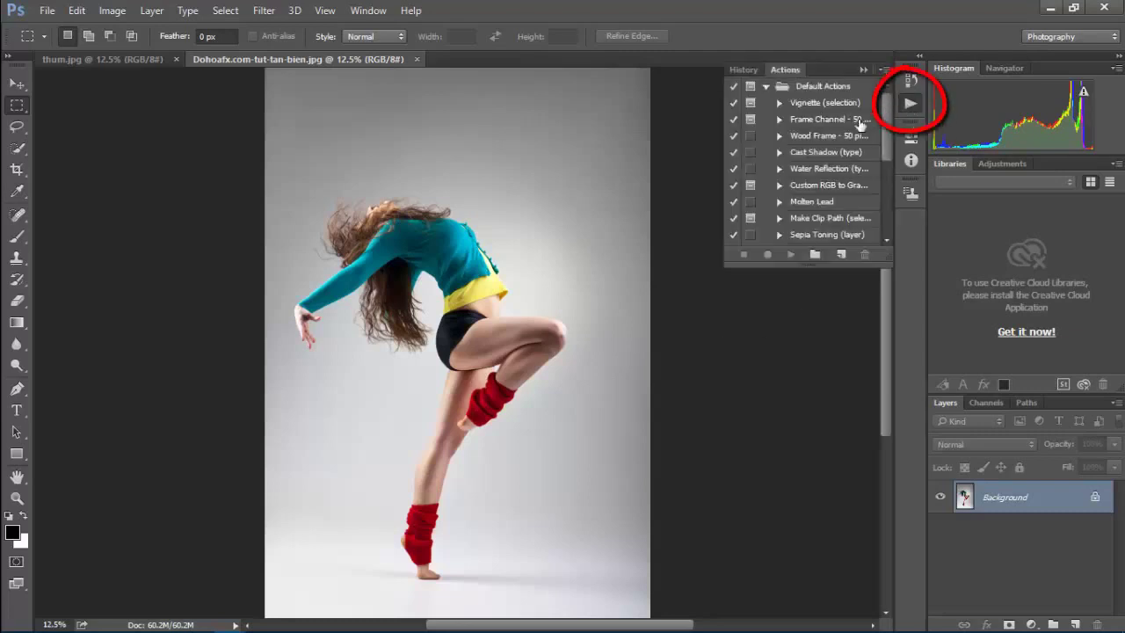
drag(886, 135, 886, 211)
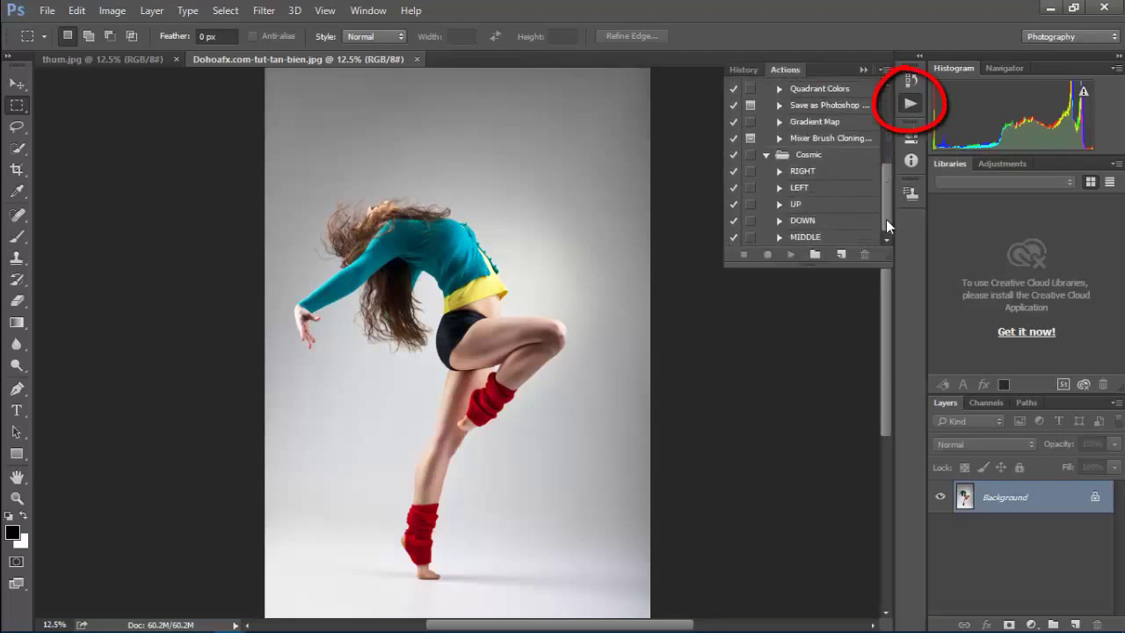
click(782, 156)
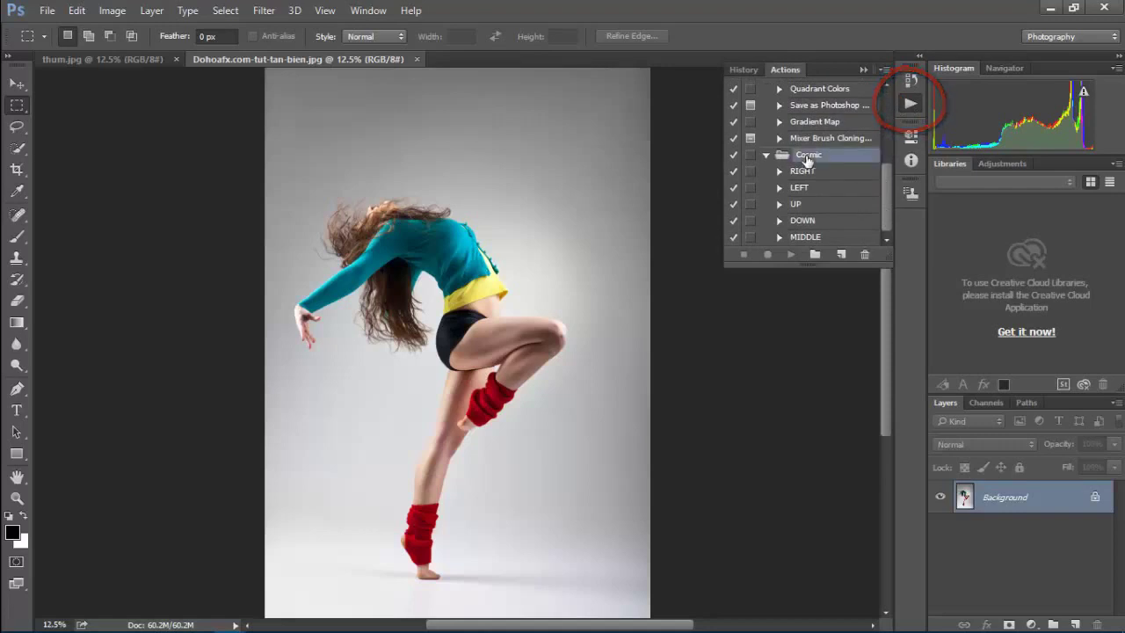
click(865, 254)
click(531, 254)
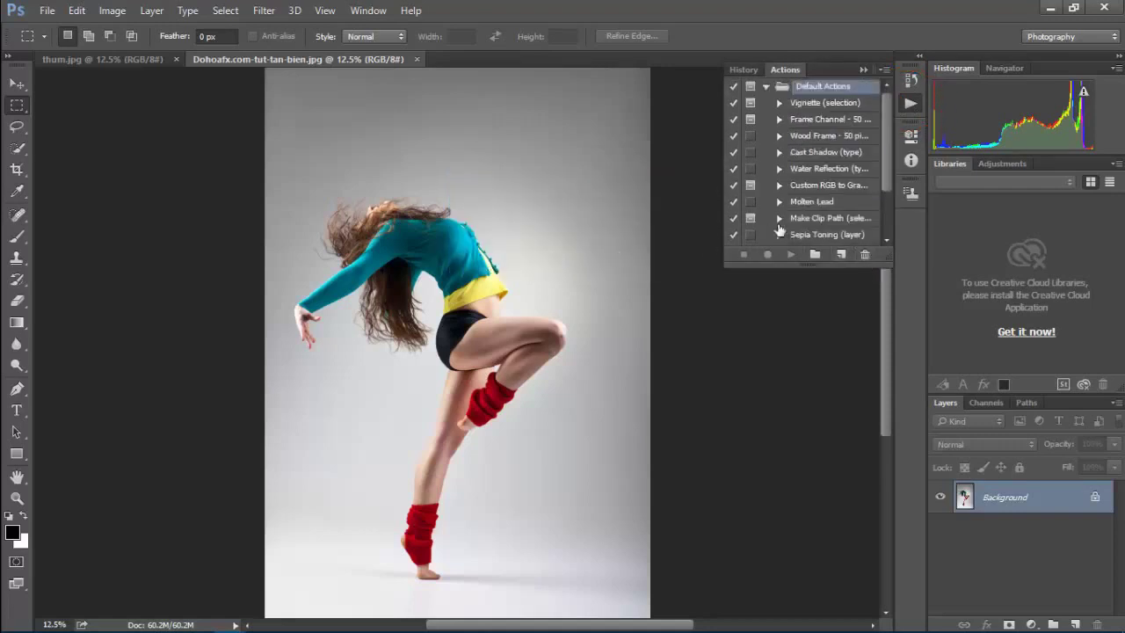
click(883, 76)
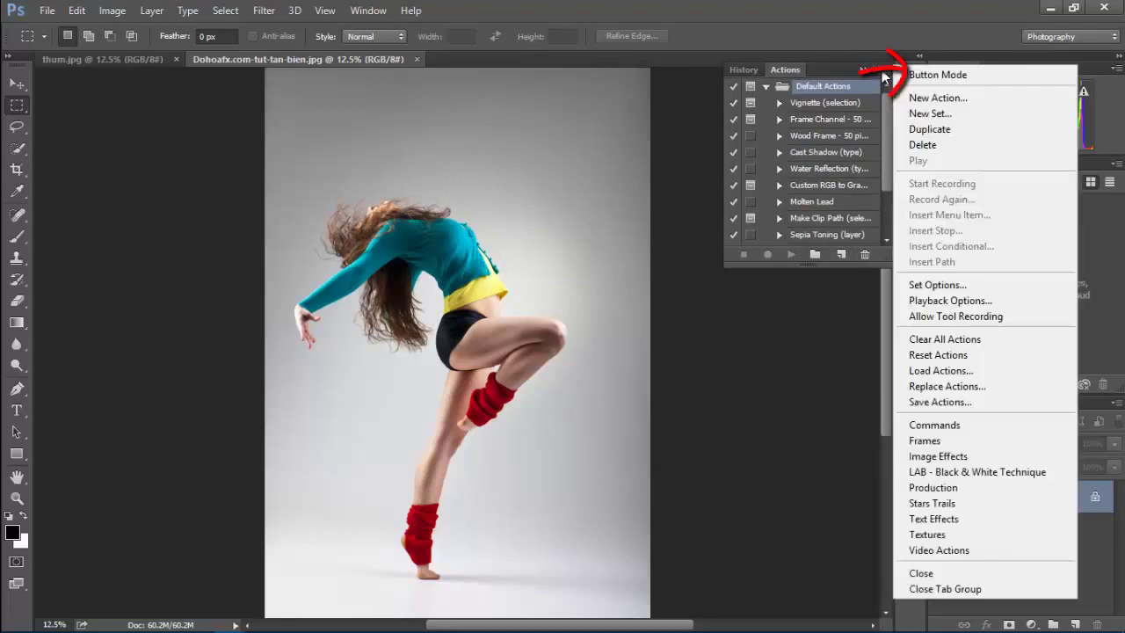
- Load the Cosmic.atn action set from the cosmic-photoshop-action folder
click(955, 373)
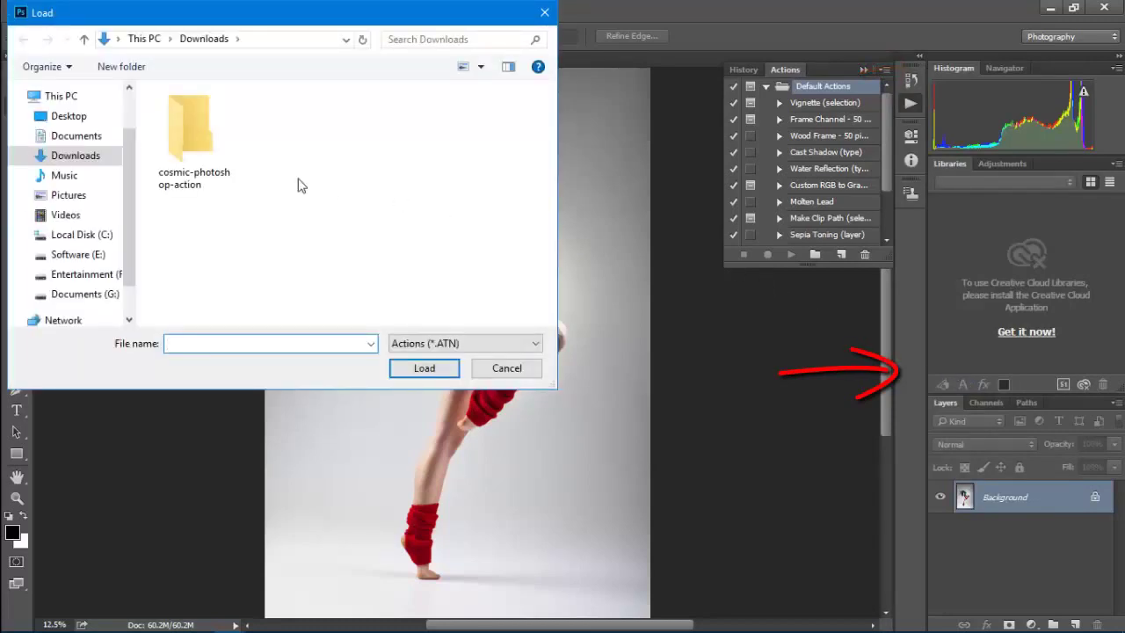
double_click(199, 158)
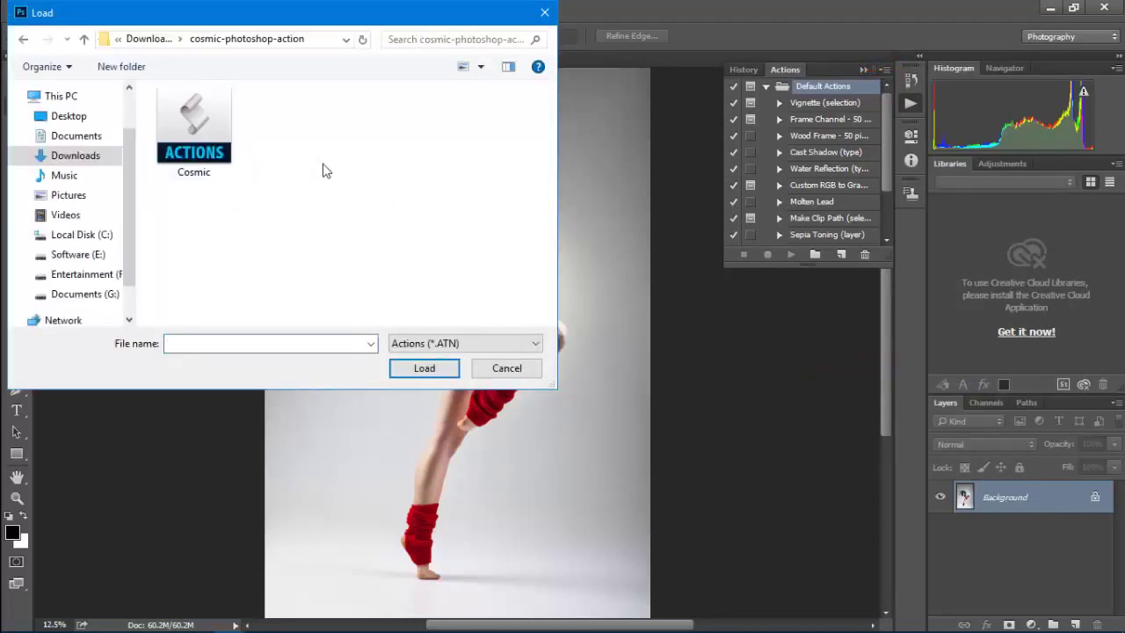
click(218, 152)
click(415, 370)
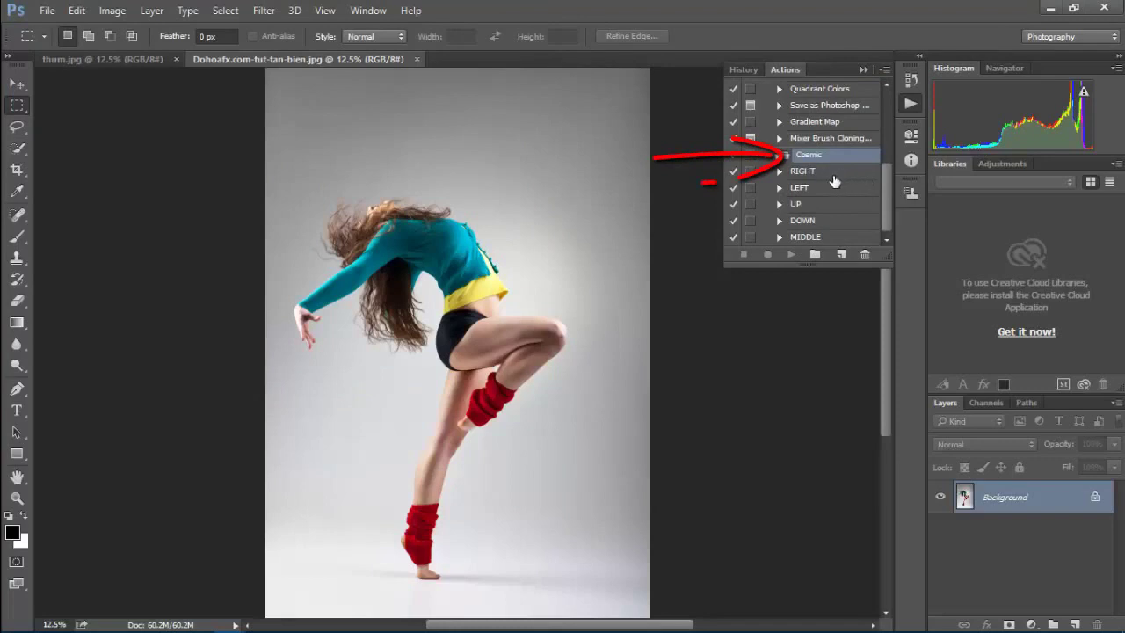
- Select the UP action in the Cosmic set and close the Actions panel
click(809, 205)
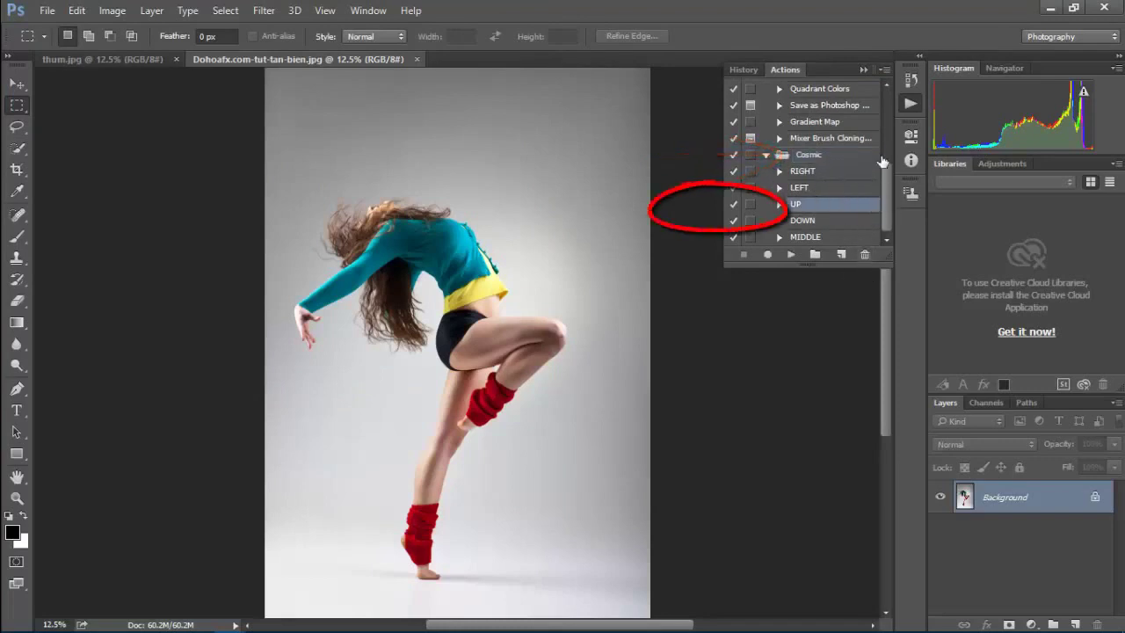
click(883, 71)
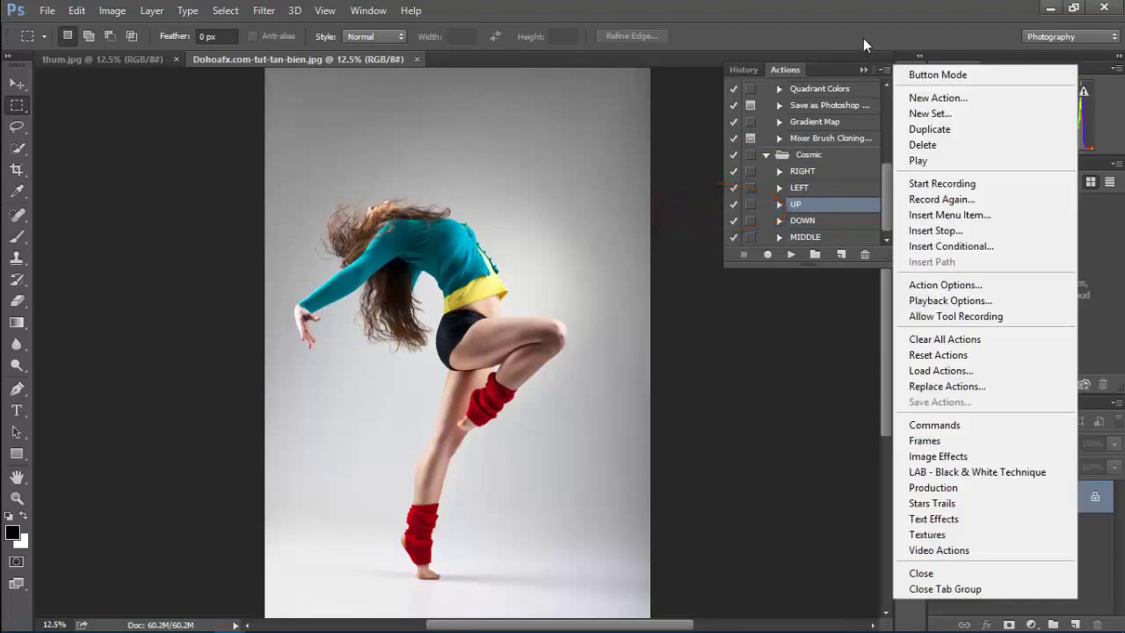
click(843, 56)
click(862, 68)
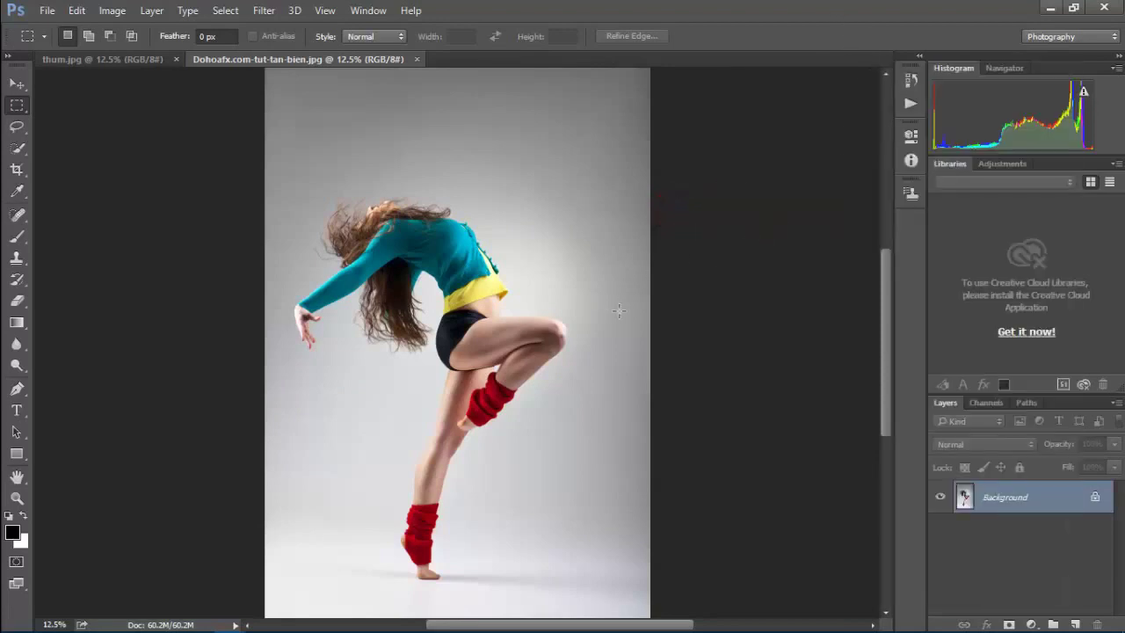
- Create a new empty layer above Background and name it 'brush'
click(1075, 624)
double_click(989, 498)
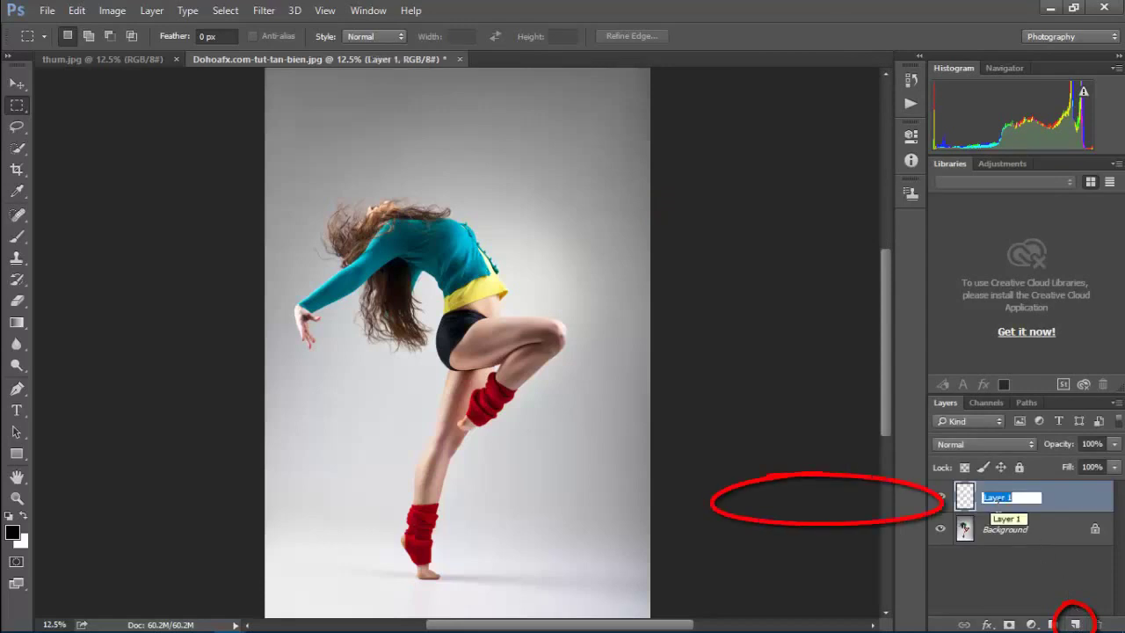
text(brush)
key(Return)
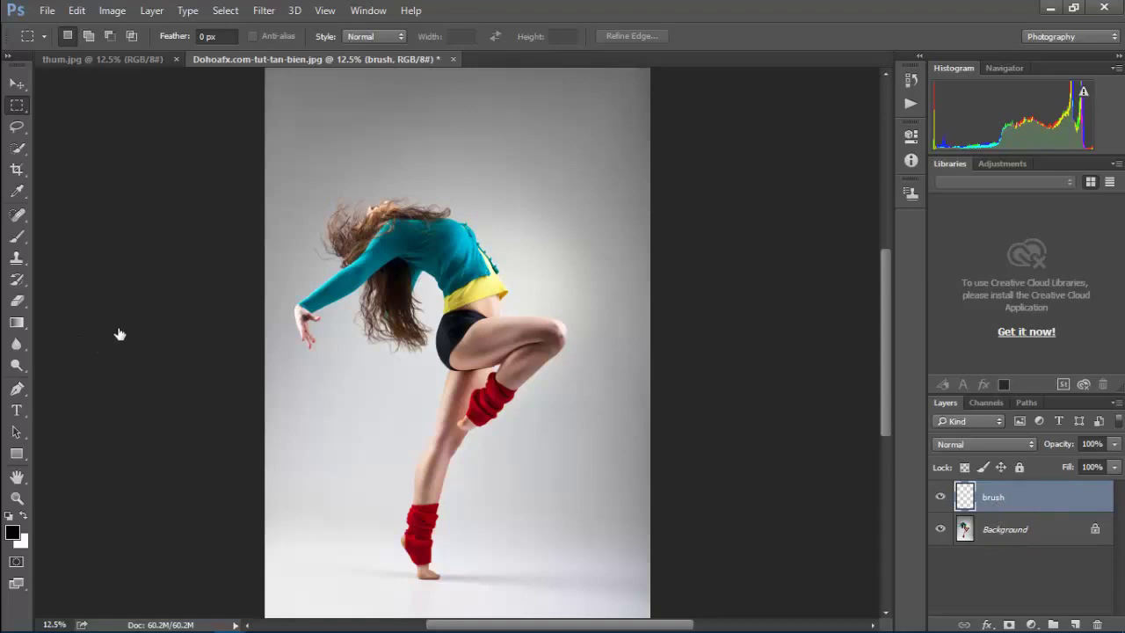
- Select the Brush tool with pure red #ff0000 as the foreground colour
click(17, 236)
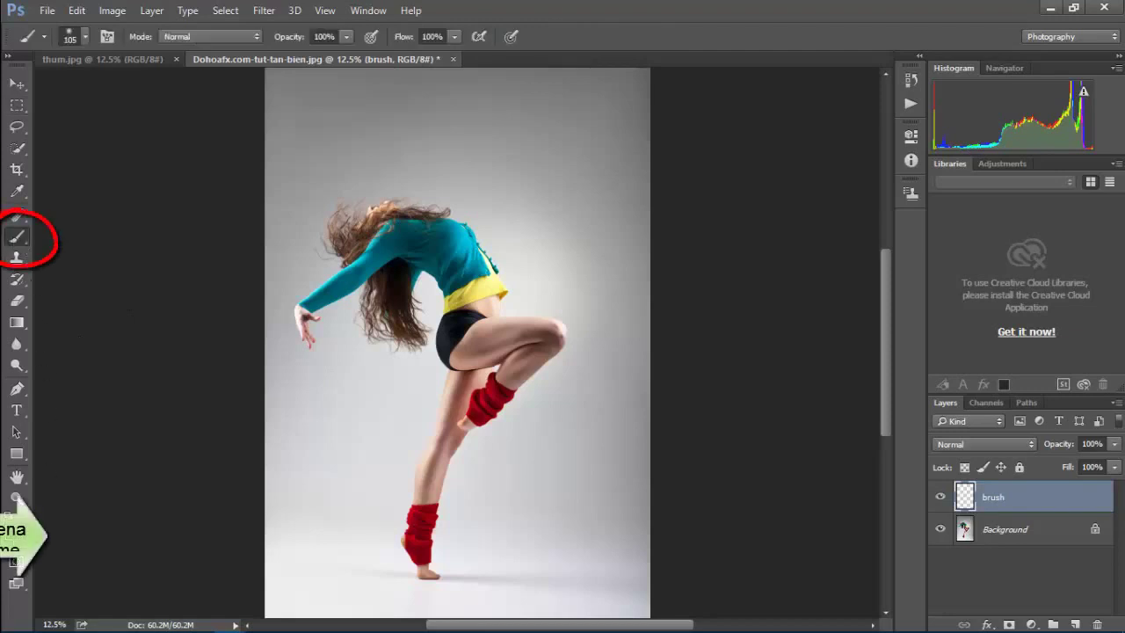
click(13, 534)
click(560, 140)
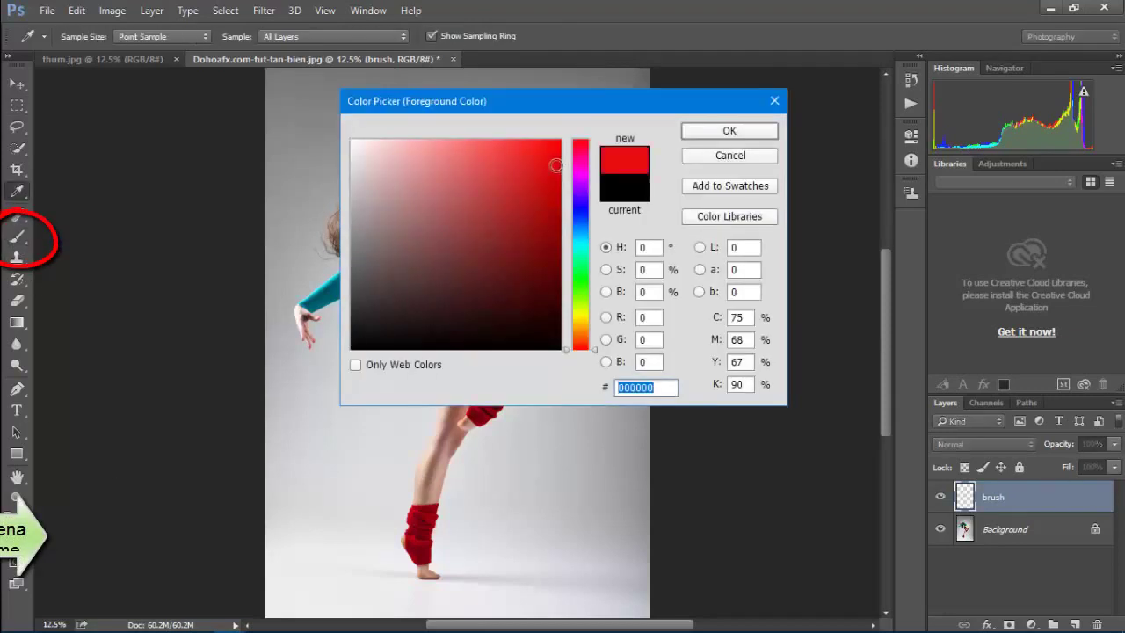
click(719, 134)
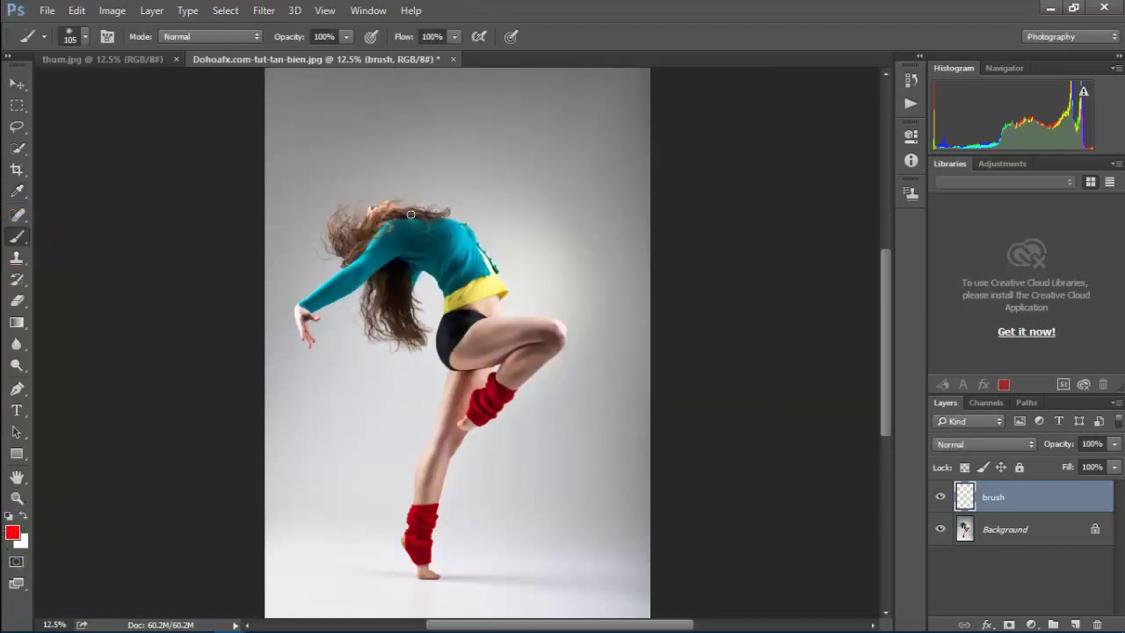
- Paint a red stroke along the dancer's back from her head down past the hip
mouse_move(296, 172)
mouse_down()
mouse_move(313, 259)
mouse_move(378, 209)
mouse_move(410, 213)
mouse_up()
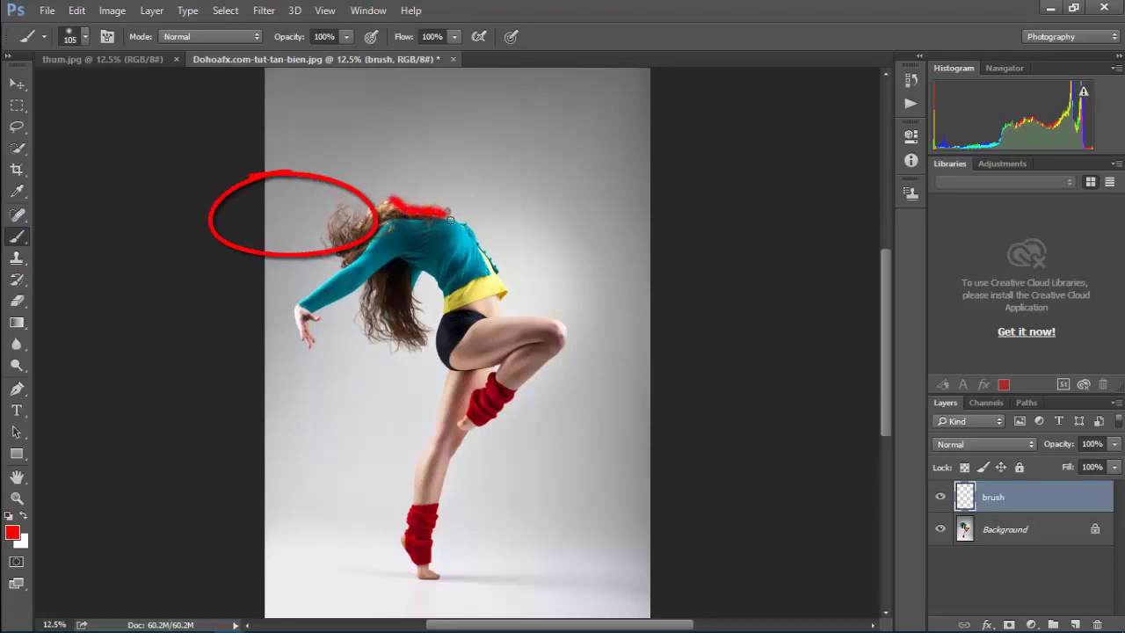
mouse_move(475, 230)
mouse_down()
mouse_move(514, 314)
mouse_move(561, 324)
mouse_up()
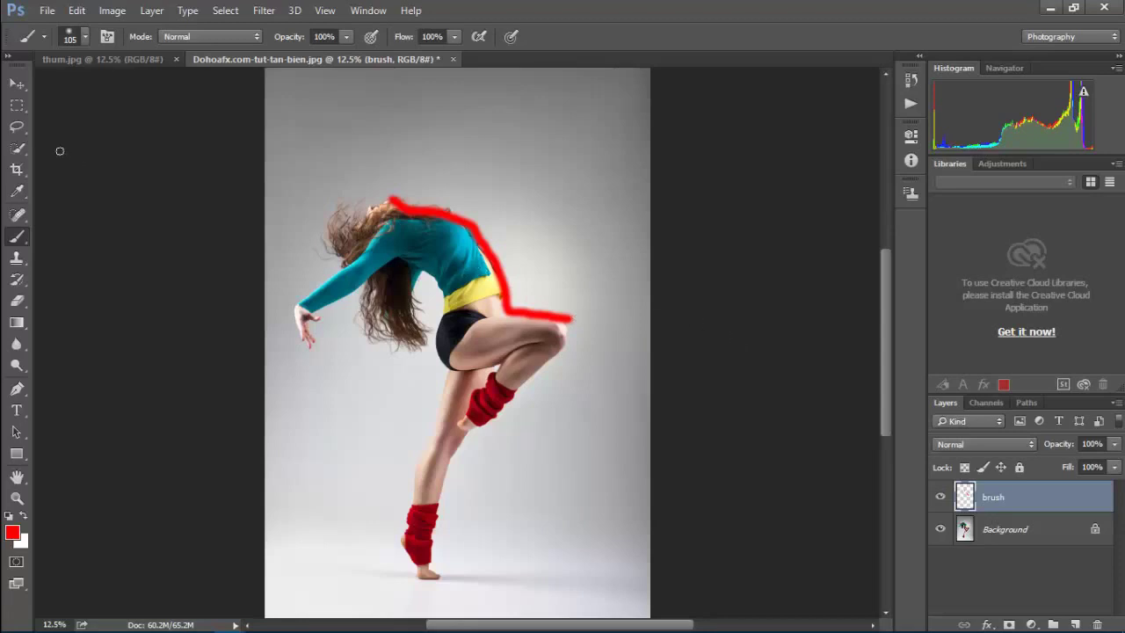
click(17, 84)
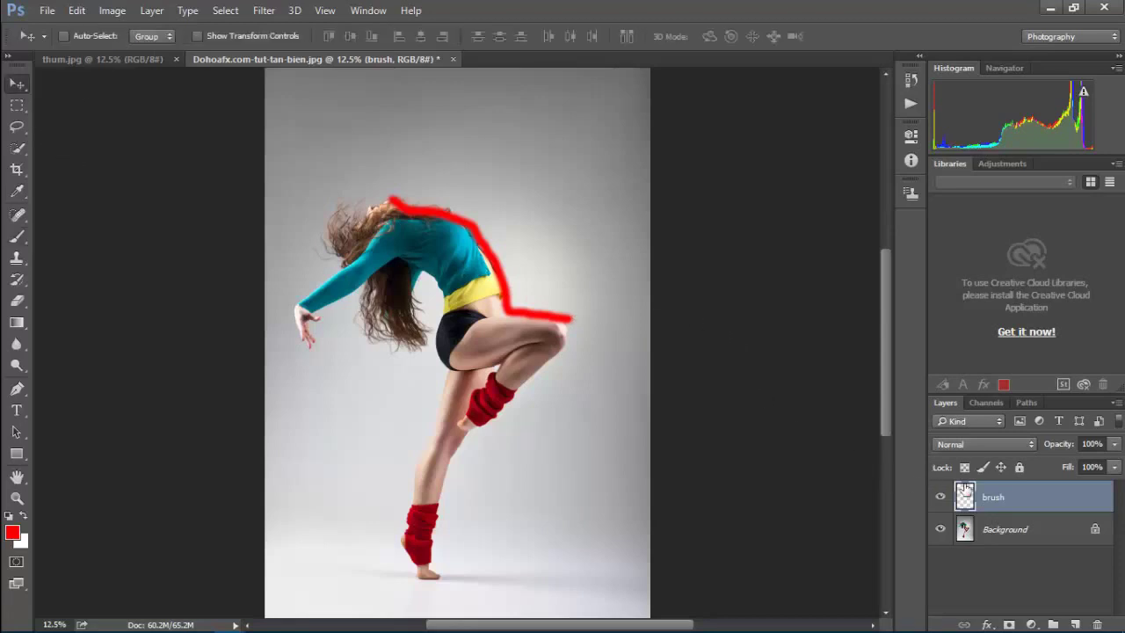
- Play the selected Cosmic UP action from the Actions panel
click(910, 103)
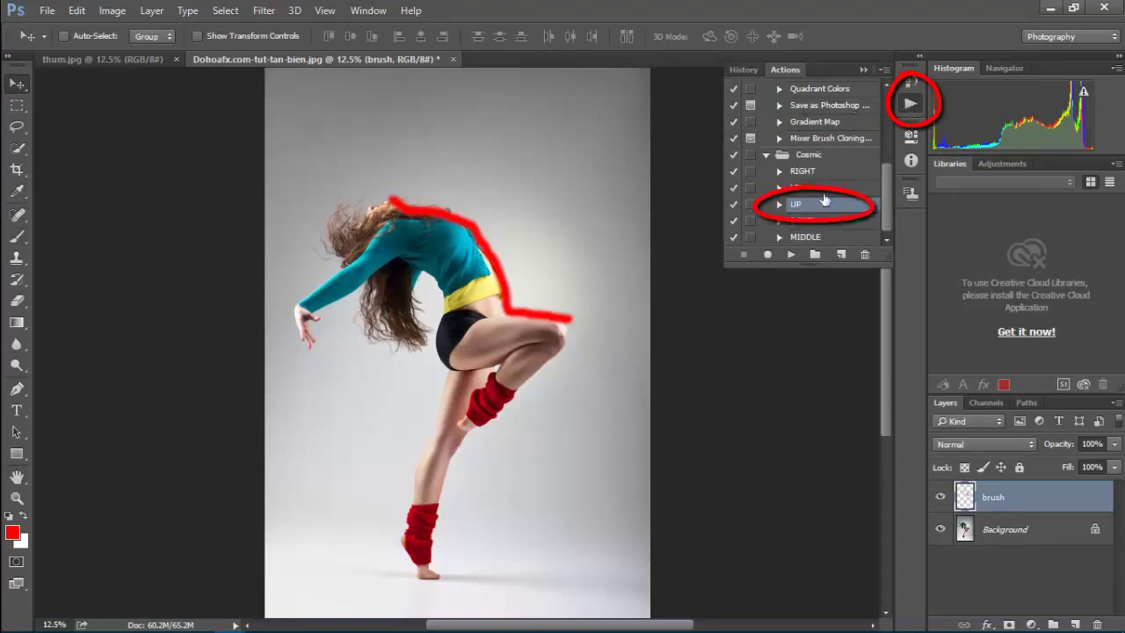
click(791, 254)
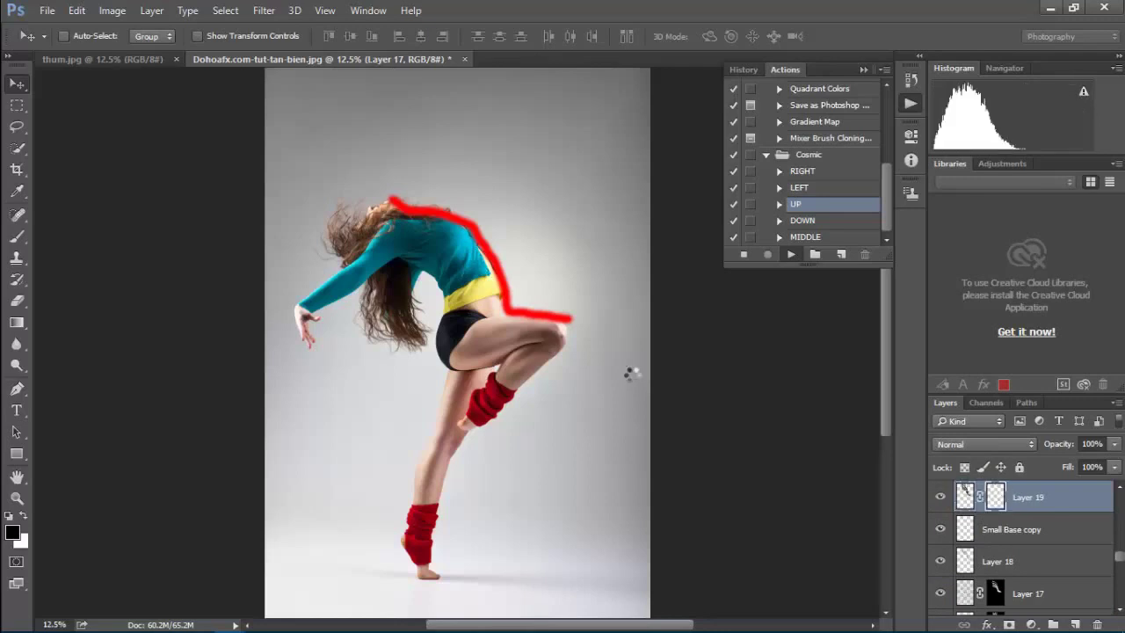
- Move Layer 19 down to sit just above the Background layer
key(ctrl+shift+bracketleft)
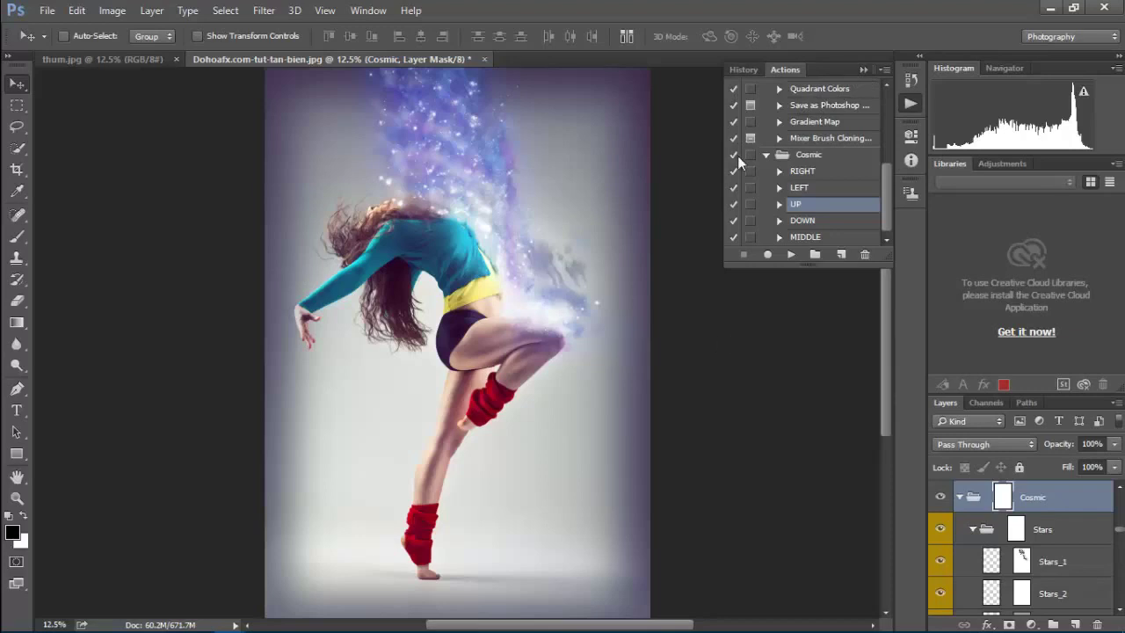
- Hide the Actions panel and zoom in to 25% to inspect the particle trail
key(alt+F9)
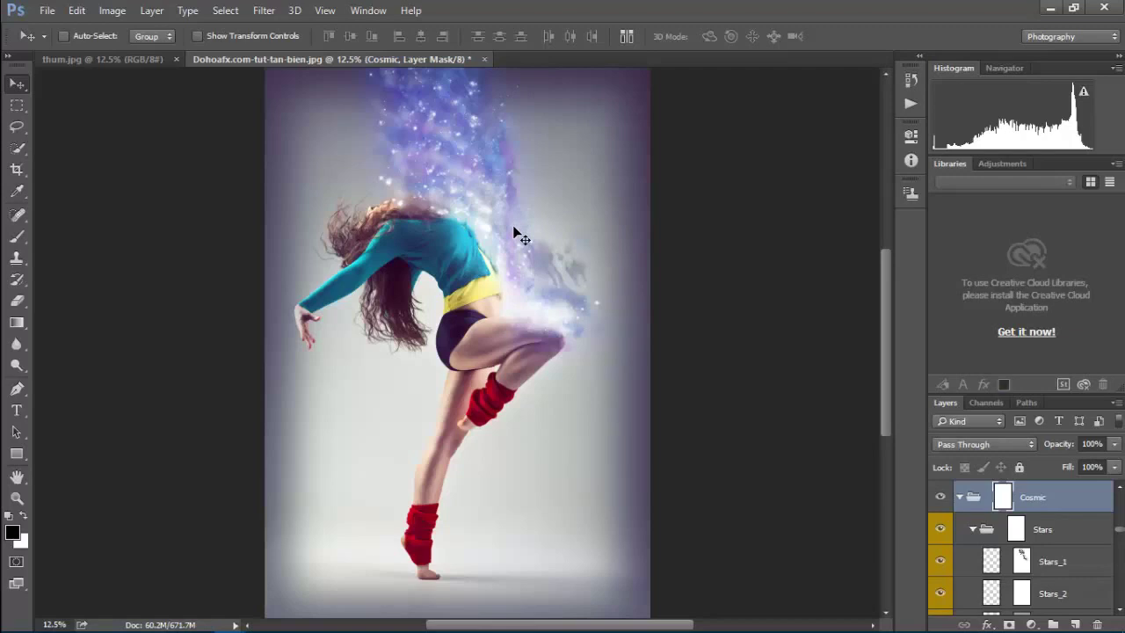
key(ctrl+plus)
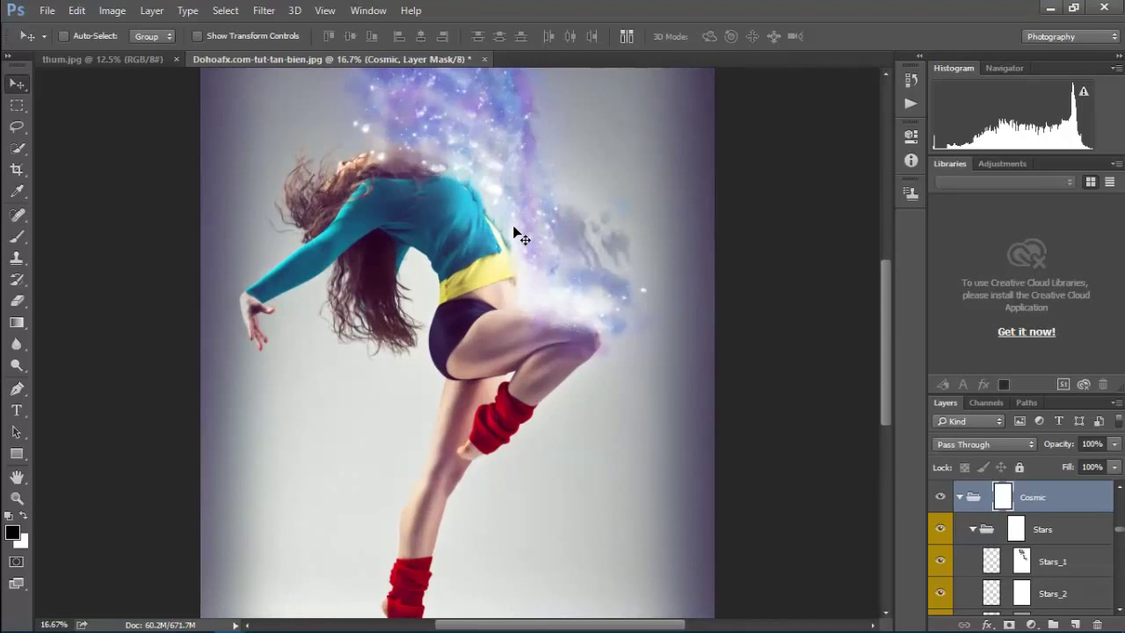
key(ctrl+plus)
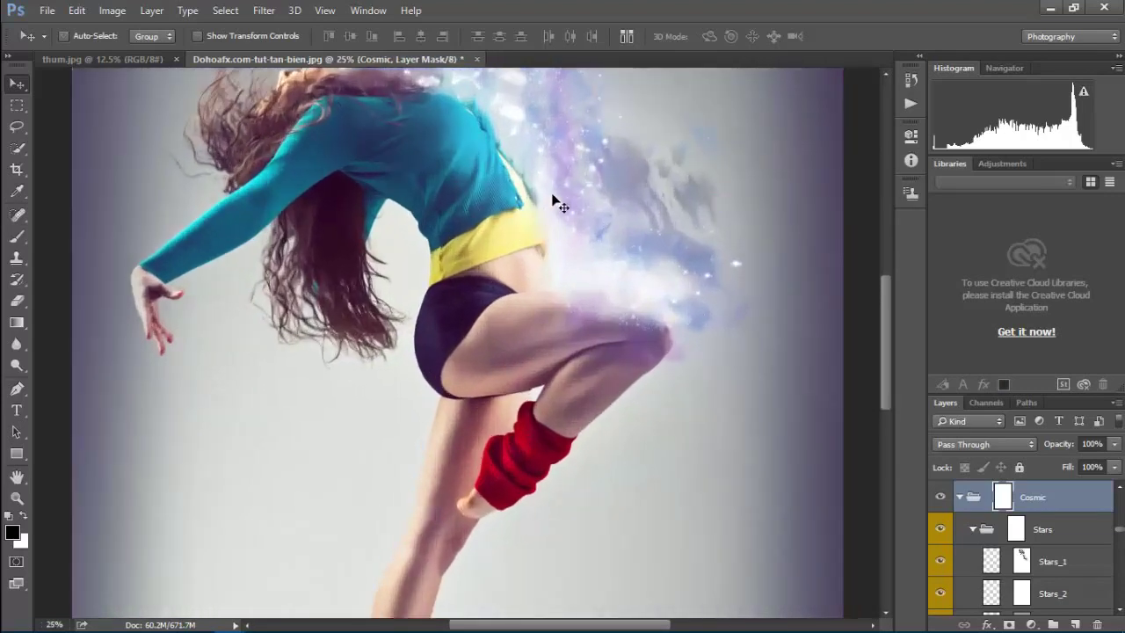